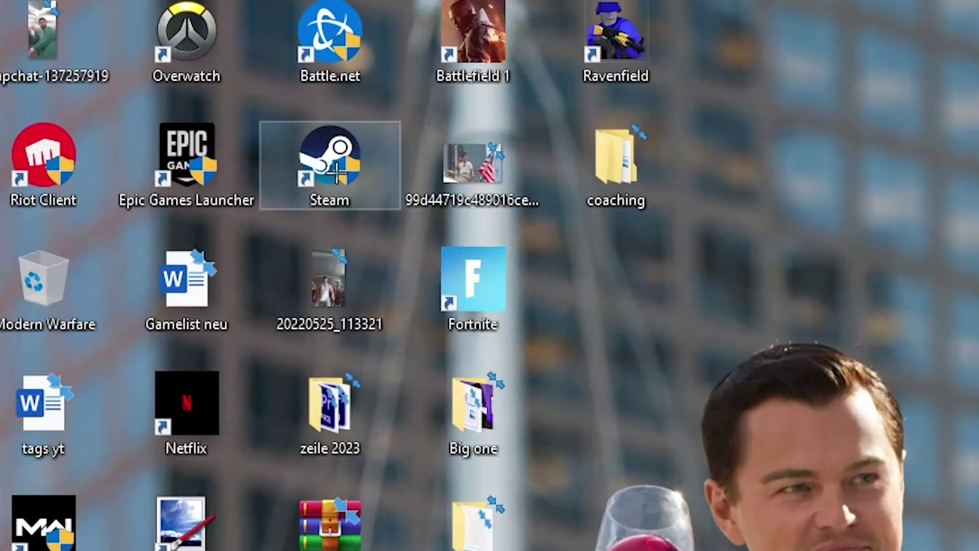
# Step: Drag the Steam shortcut out of the icon grid and settle it in open wallpaper
pyautogui.moveTo(153, 73); pyautogui.dragTo(495, 196)
pyautogui.moveTo(648, 341); pyautogui.dragTo(576, 422)
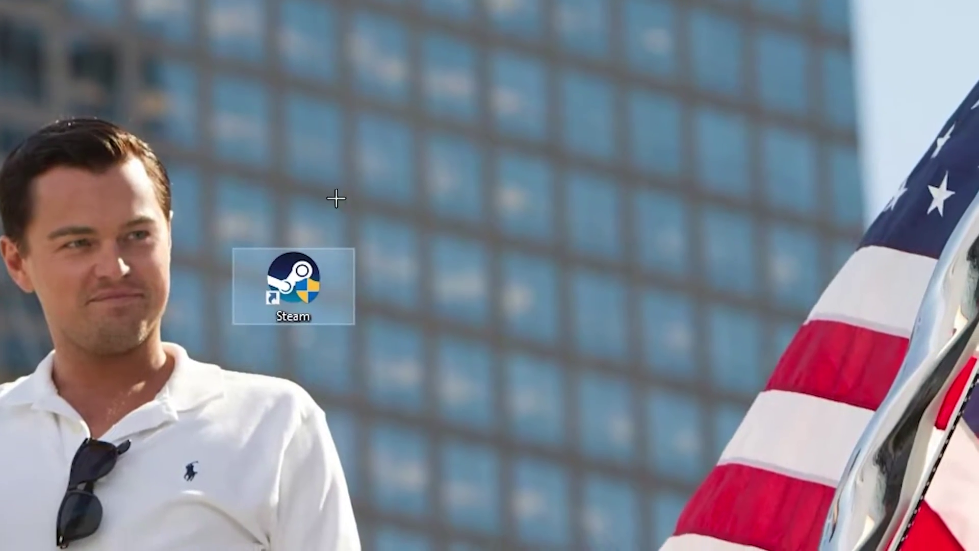
pyautogui.moveTo(271, 306); pyautogui.dragTo(370, 160)
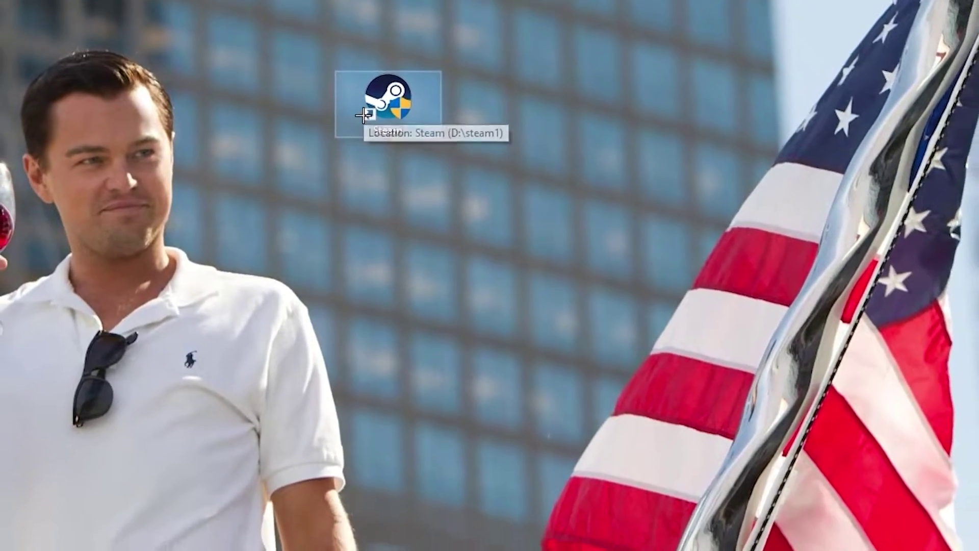
# Step: Run Steam as administrator from its shortcut menu and nudge the icon slightly left
pyautogui.rightClick(363, 117)
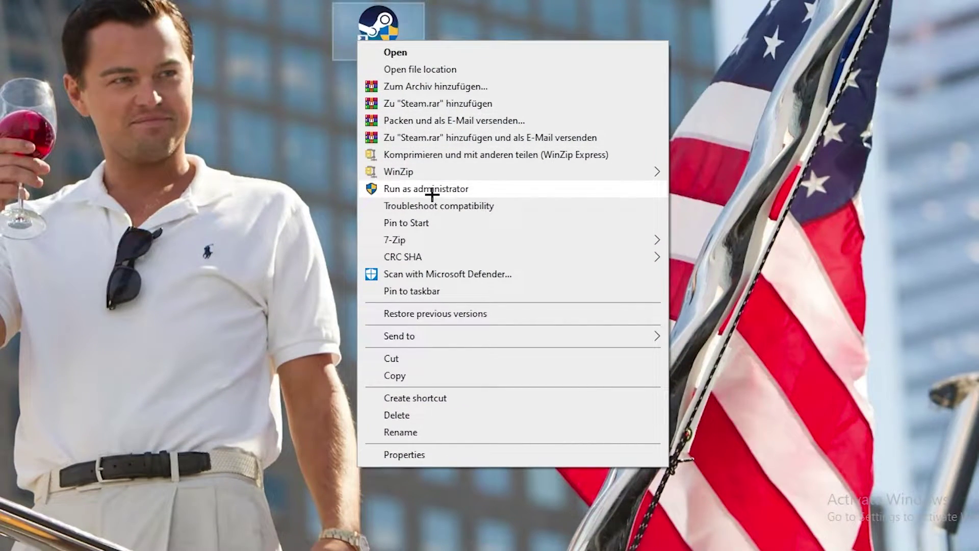
pyautogui.click(432, 194)
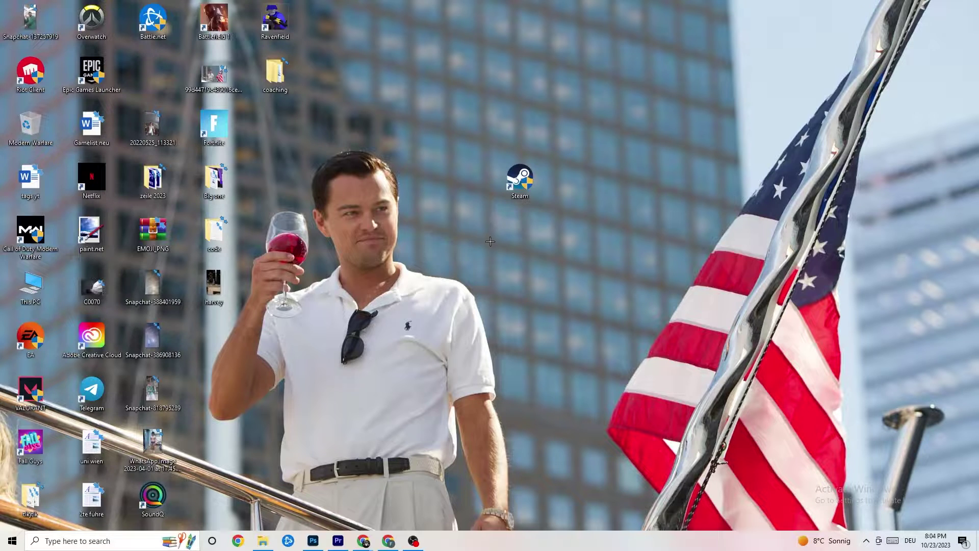
pyautogui.moveTo(519, 179); pyautogui.dragTo(488, 260)
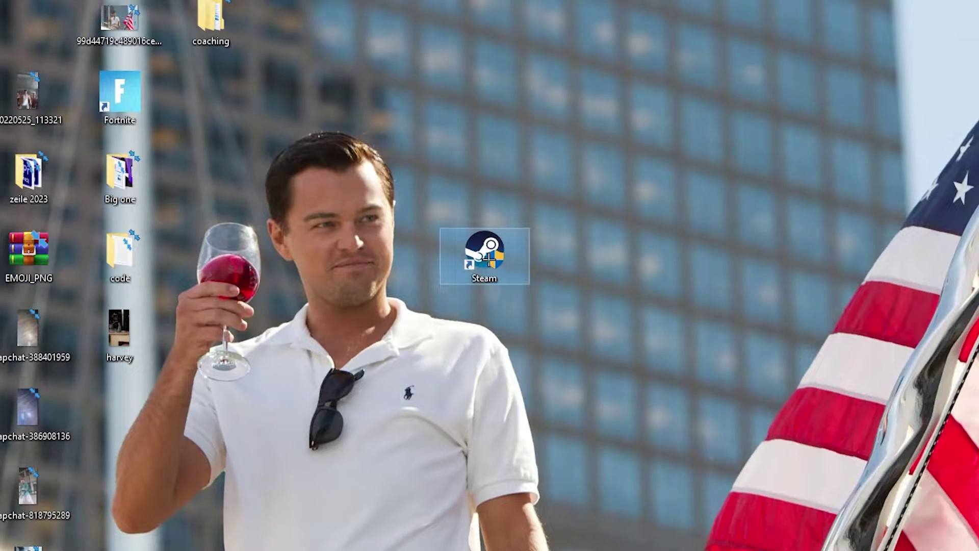
# Step: Open the Steam shortcut's Properties (target D:\steam1\Steam.exe) and move the dialog to upper centre
pyautogui.rightClick(489, 260)
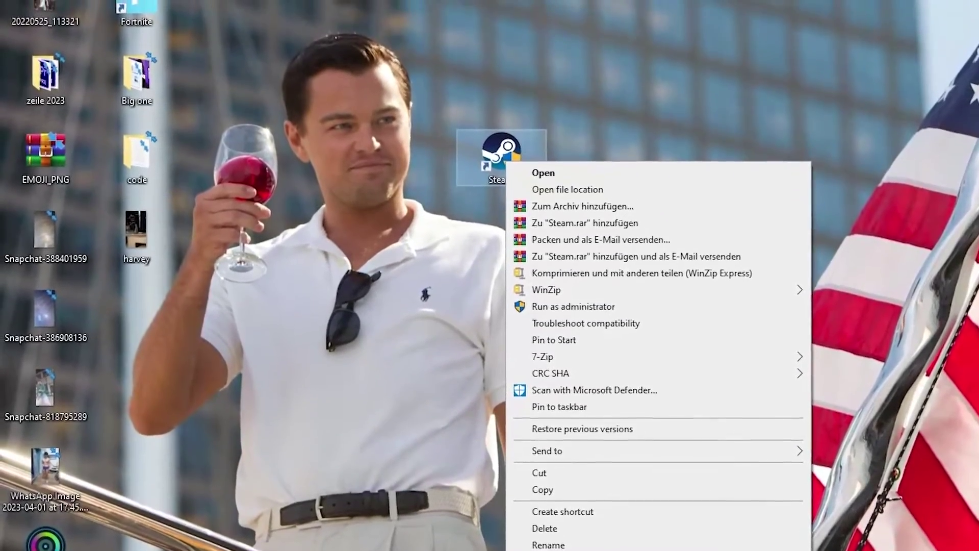
pyautogui.click(592, 540)
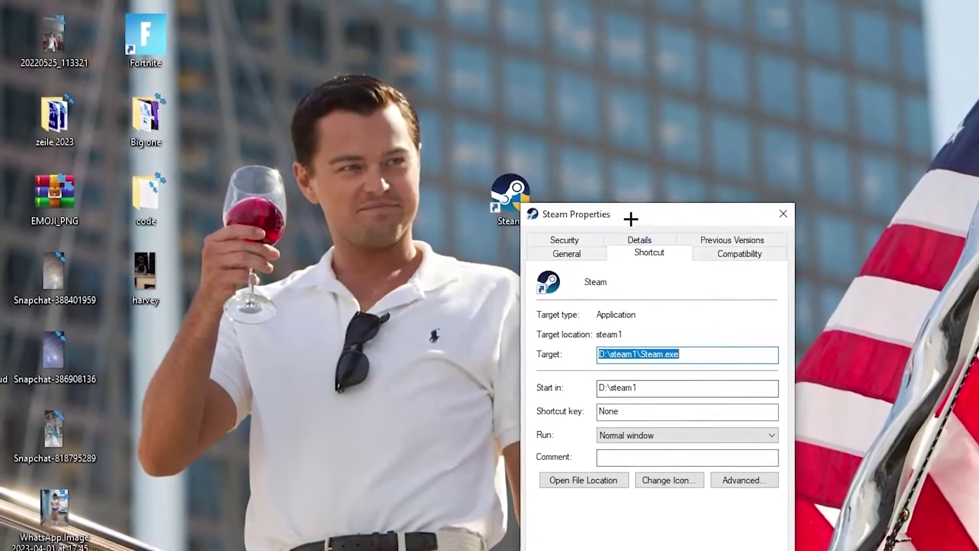
pyautogui.moveTo(628, 202); pyautogui.dragTo(508, 41)
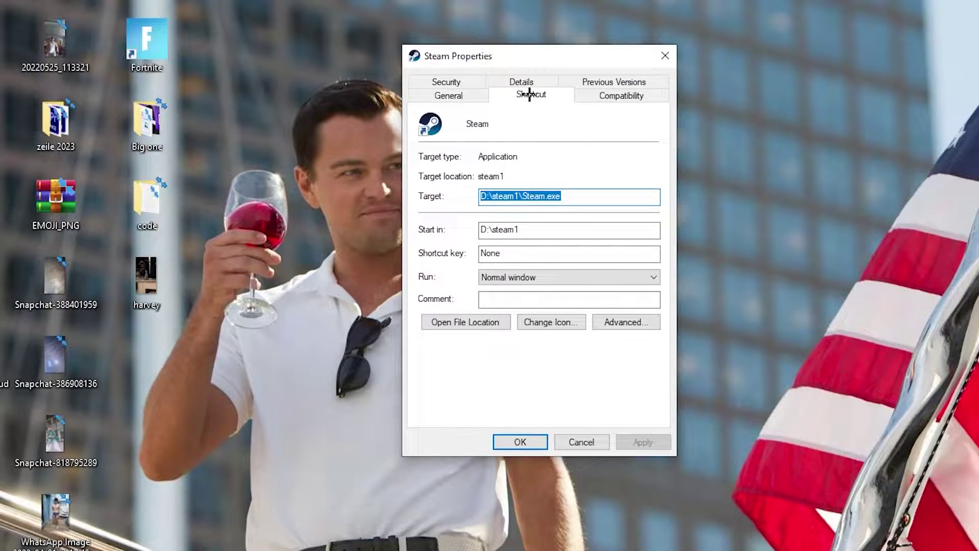
# Step: On the Compatibility tab, keep Windows 8 mode with Run as administrator and confirm with OK
pyautogui.click(615, 97)
pyautogui.moveTo(575, 65); pyautogui.dragTo(522, 0)
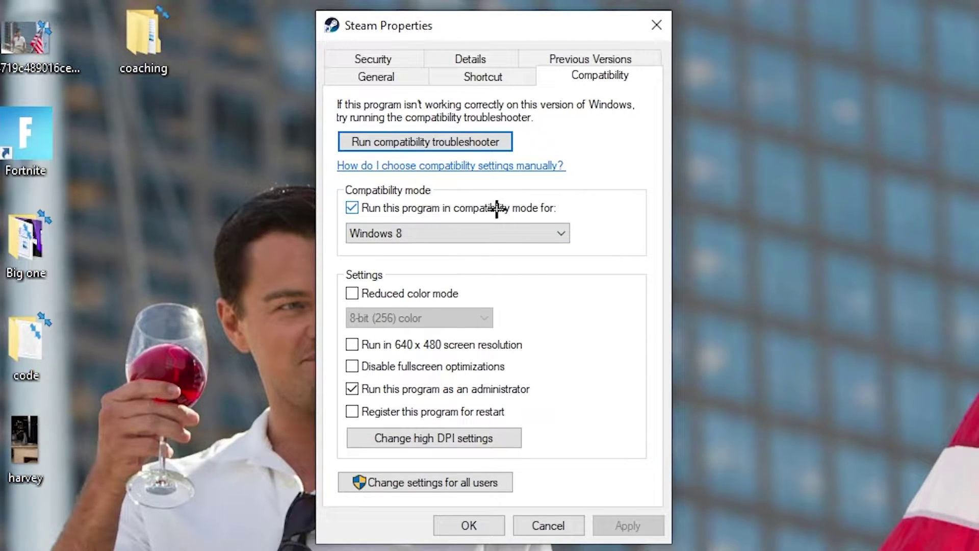
pyautogui.click(547, 226)
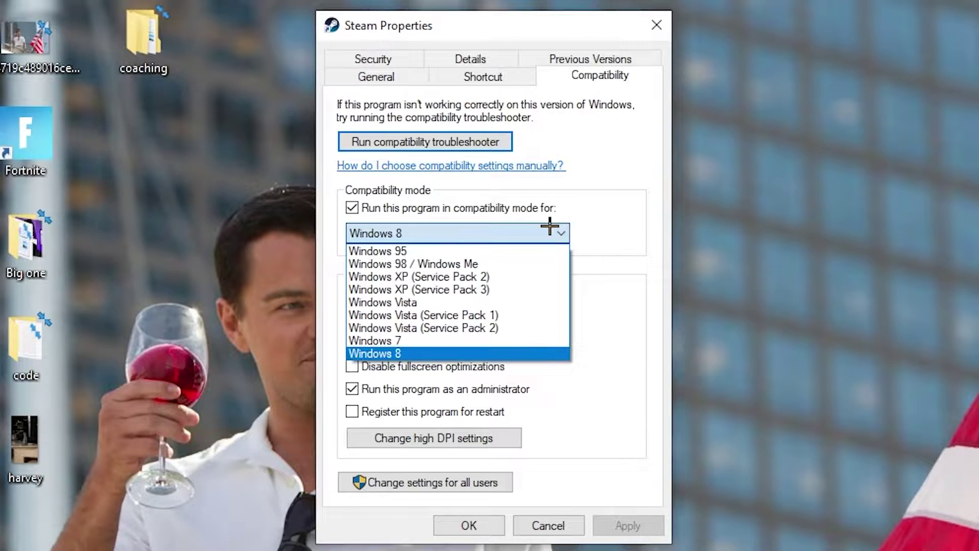
pyautogui.click(592, 218)
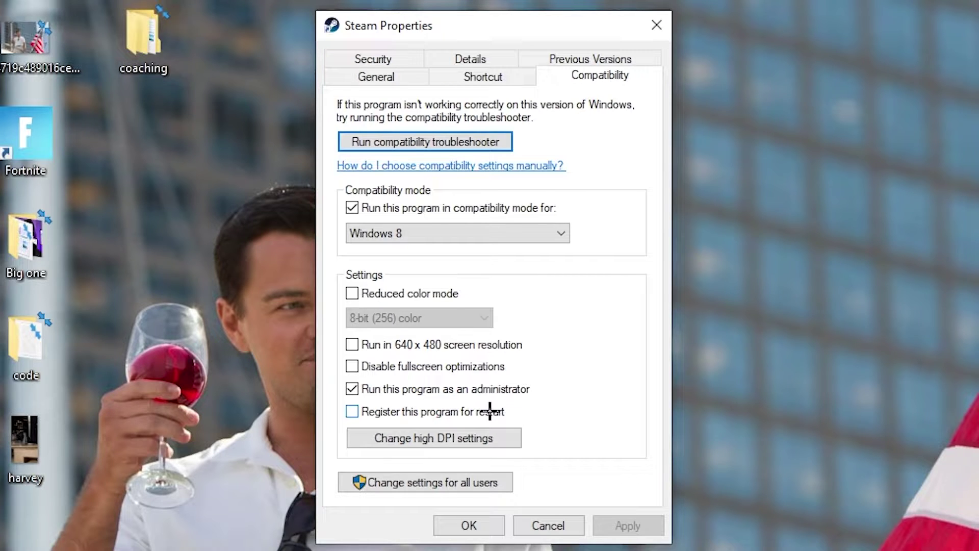
pyautogui.click(475, 522)
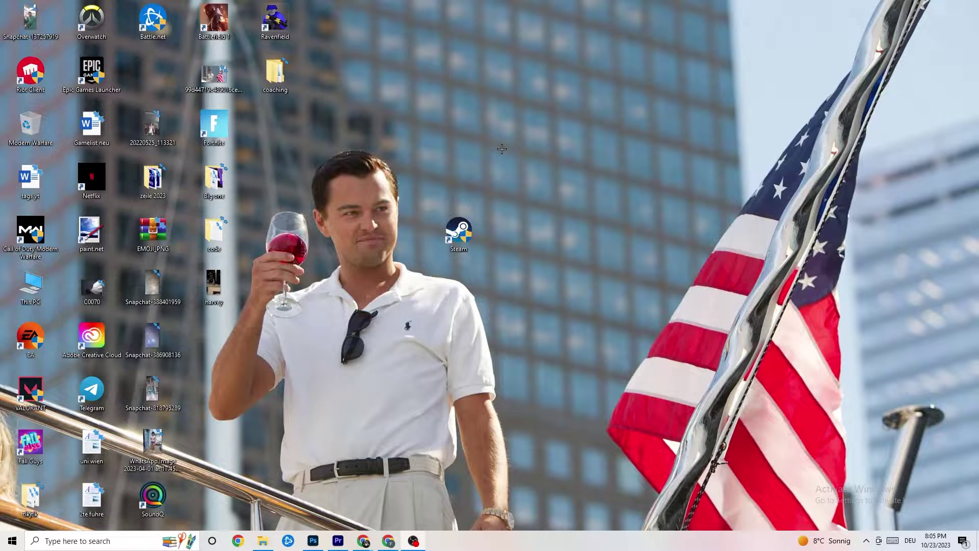
# Step: Drag the Steam shortcut back into the icon grid beside Epic Games Launcher
pyautogui.moveTo(474, 236); pyautogui.dragTo(473, 128)
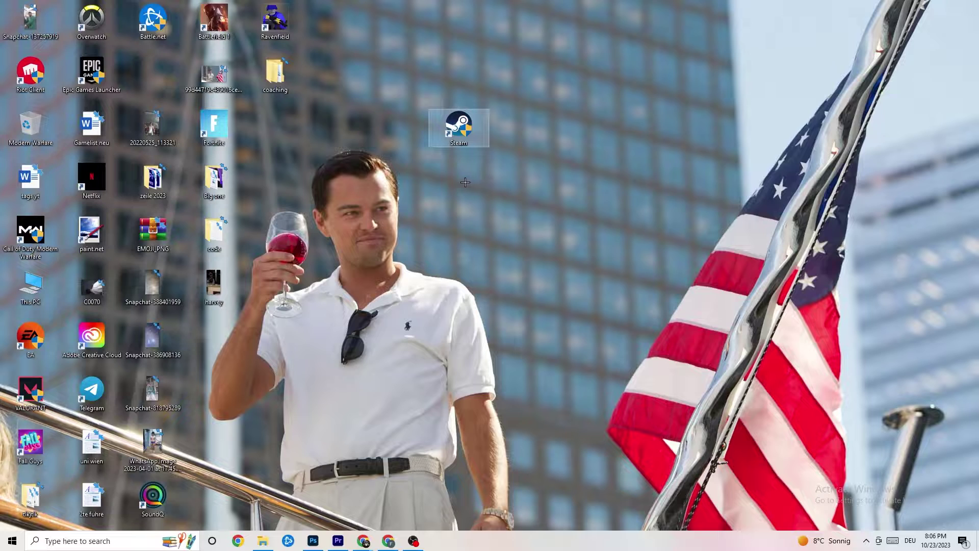
pyautogui.moveTo(466, 135); pyautogui.dragTo(412, 180)
pyautogui.click(425, 139)
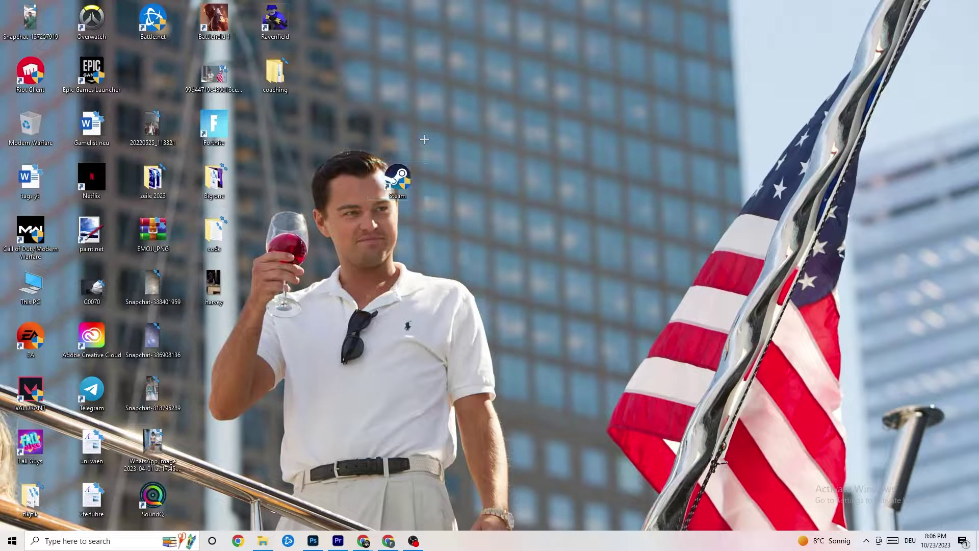
pyautogui.moveTo(398, 178); pyautogui.dragTo(459, 140)
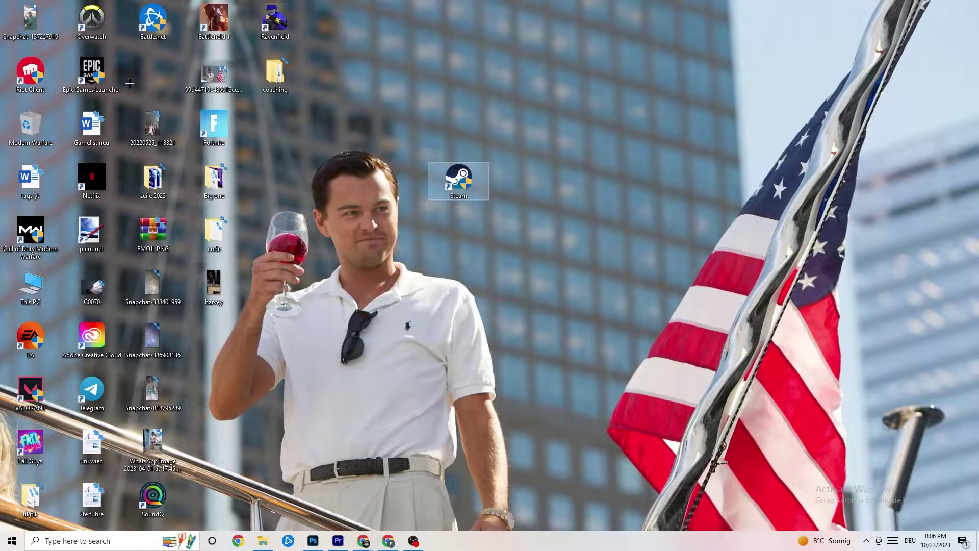
# Step: Recheck the Steam shortcut's compatibility settings and close Properties unchanged
pyautogui.rightClick(459, 192)
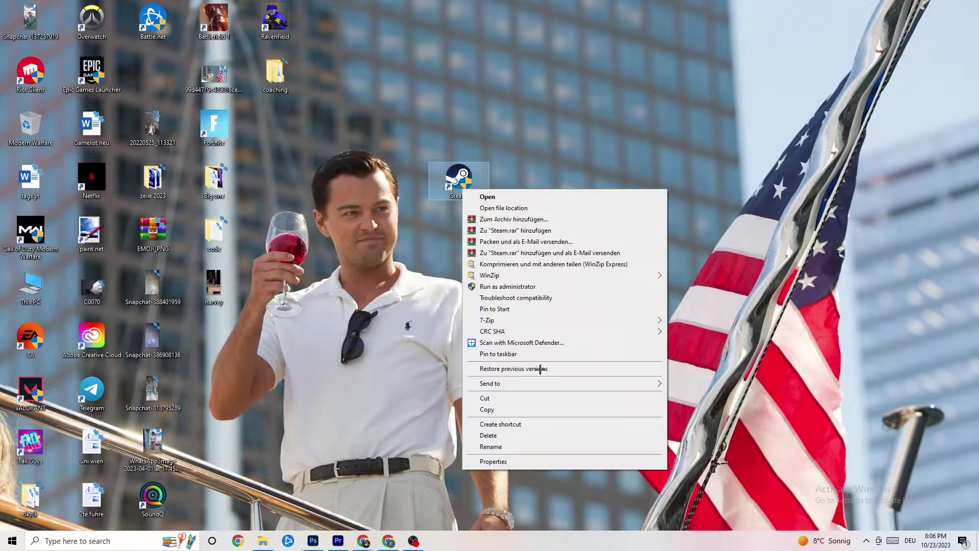
pyautogui.click(509, 459)
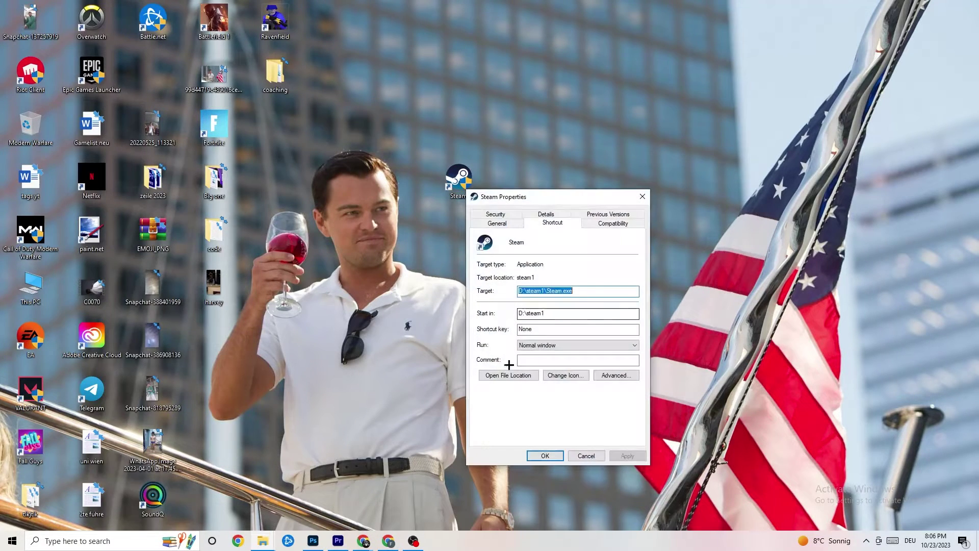
pyautogui.click(613, 223)
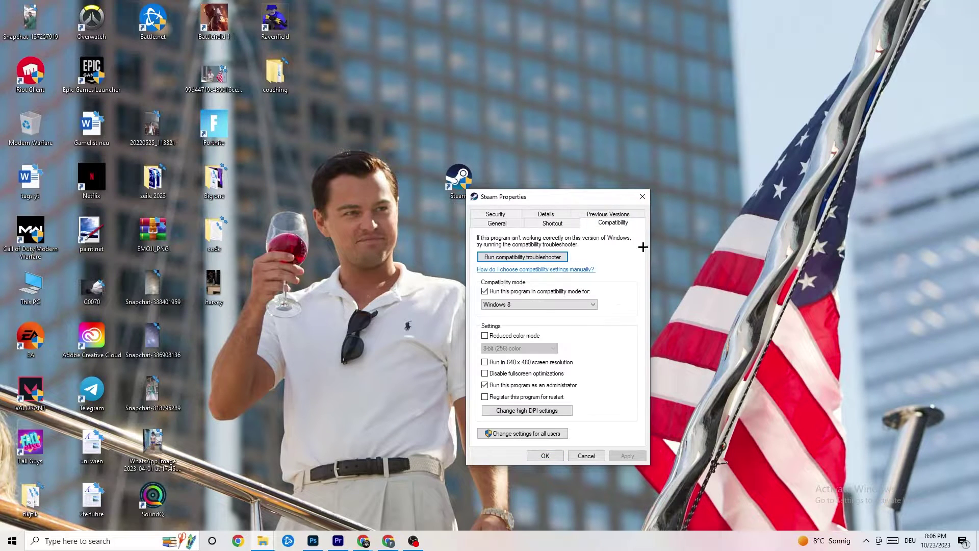
pyautogui.click(643, 196)
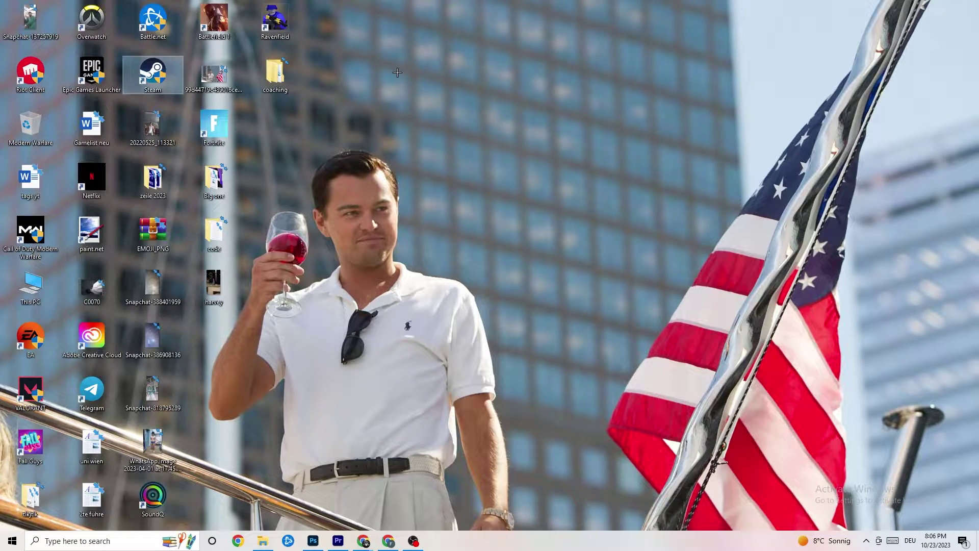
pyautogui.click(438, 89)
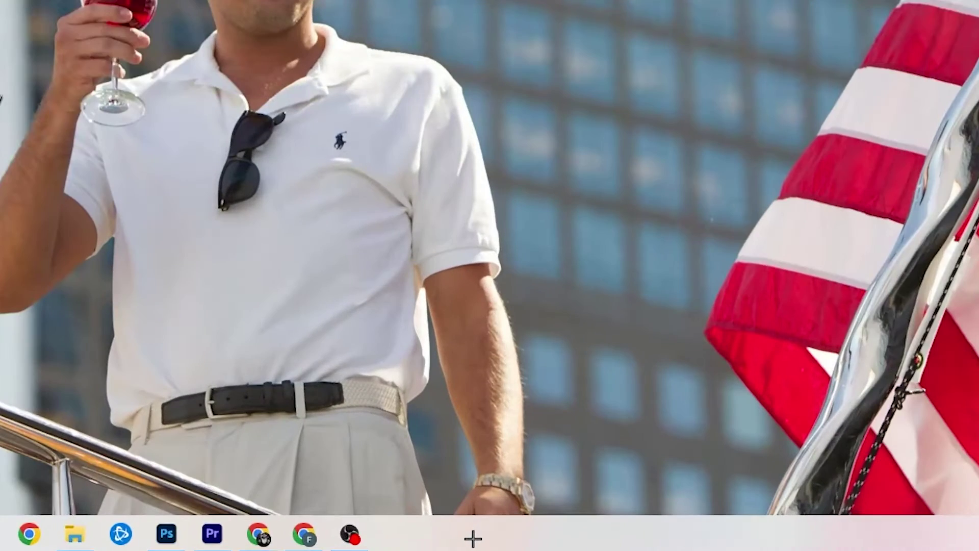
# Step: Open Task Manager maximized and scroll through its 6 apps and 107 background processes
pyautogui.rightClick(425, 543)
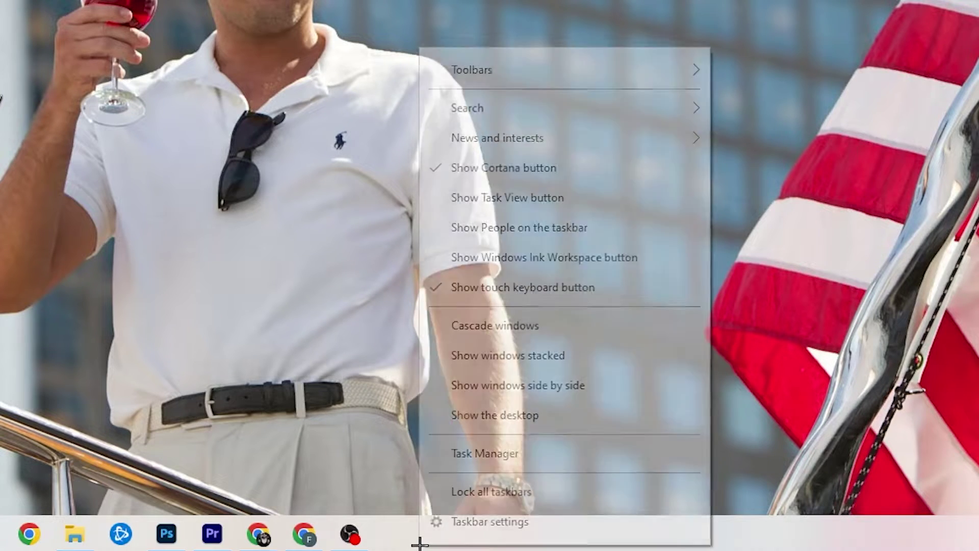
pyautogui.click(508, 459)
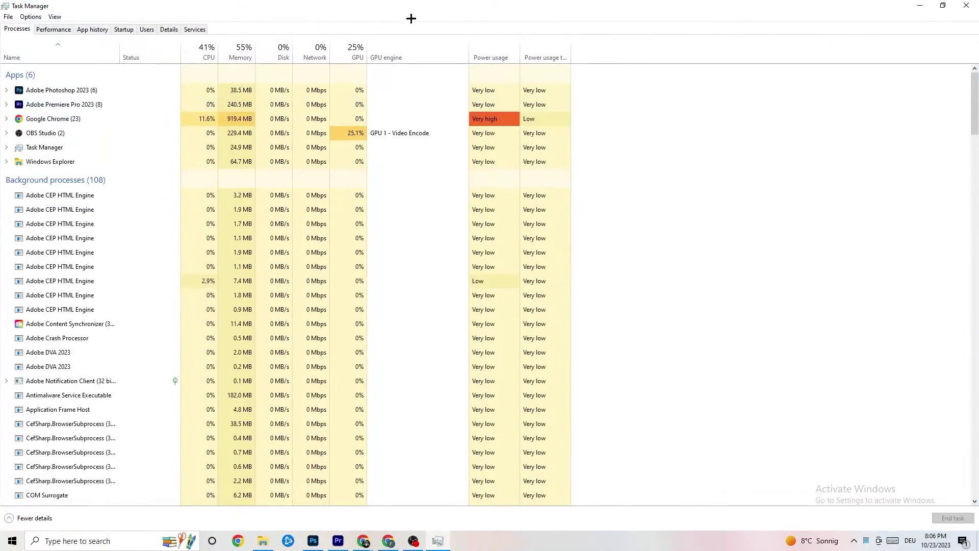
pyautogui.moveTo(411, 15); pyautogui.dragTo(422, 45)
pyautogui.click(556, 48)
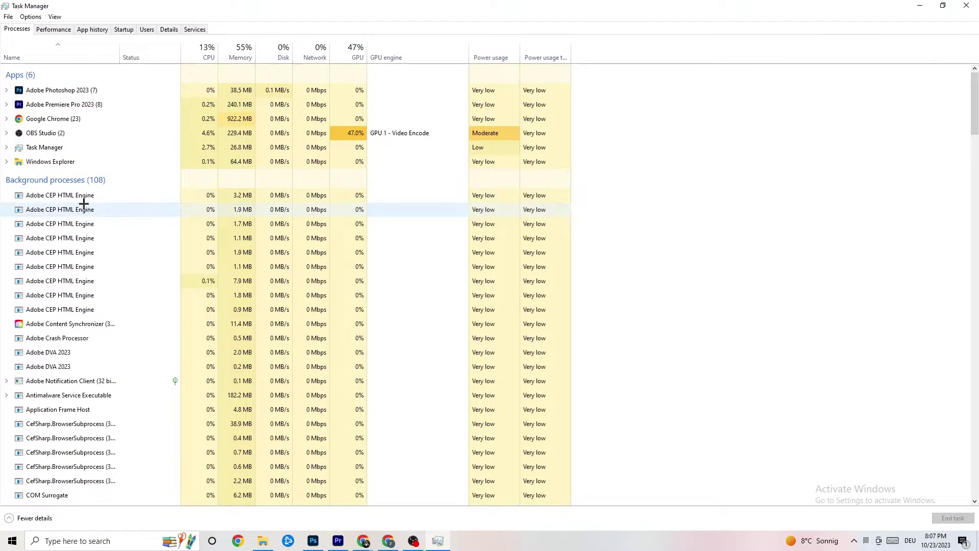
pyautogui.scroll(-8, 129, 284)
pyautogui.scroll(-8, 129, 267)
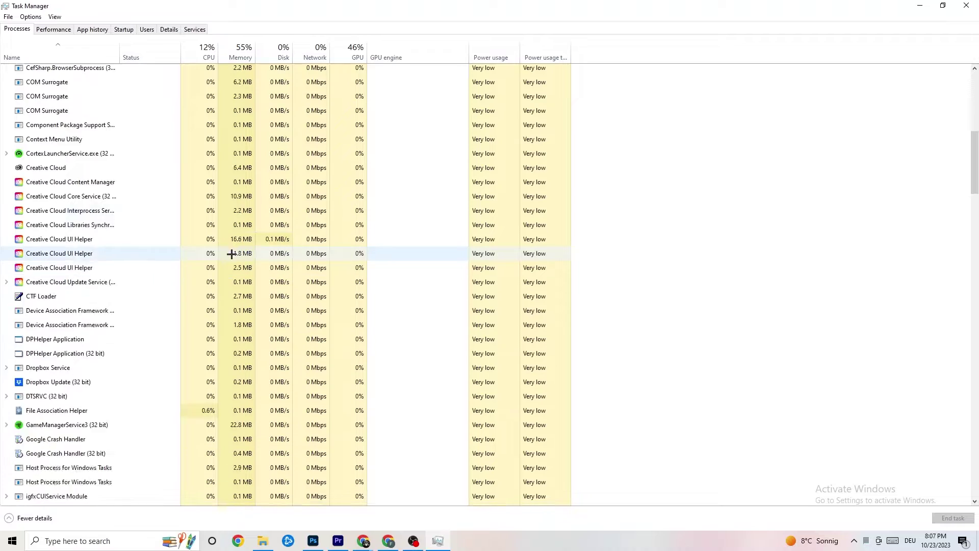
pyautogui.scroll(15, 269, 251)
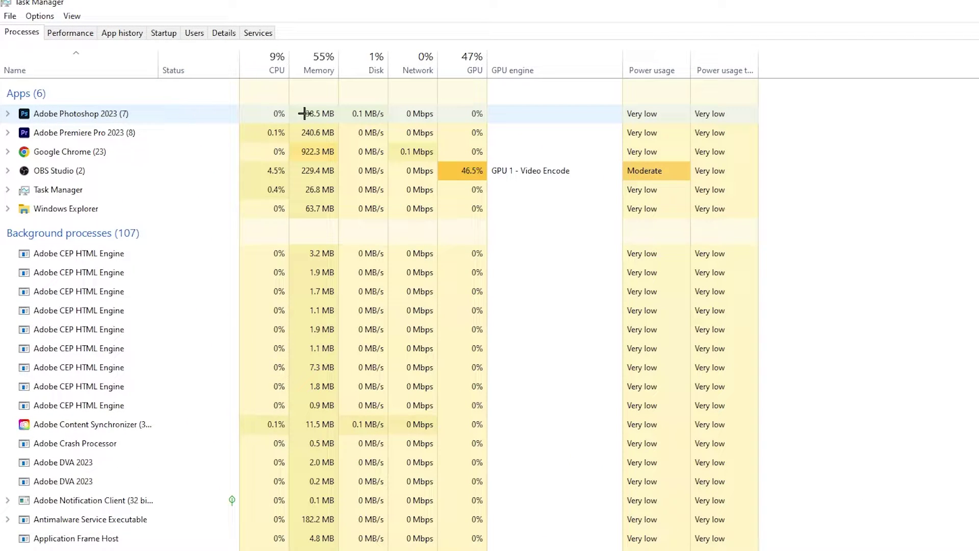
# Step: End the Adobe Photoshop 2023 task in the Processes list
pyautogui.rightClick(332, 114)
pyautogui.rightClick(178, 119)
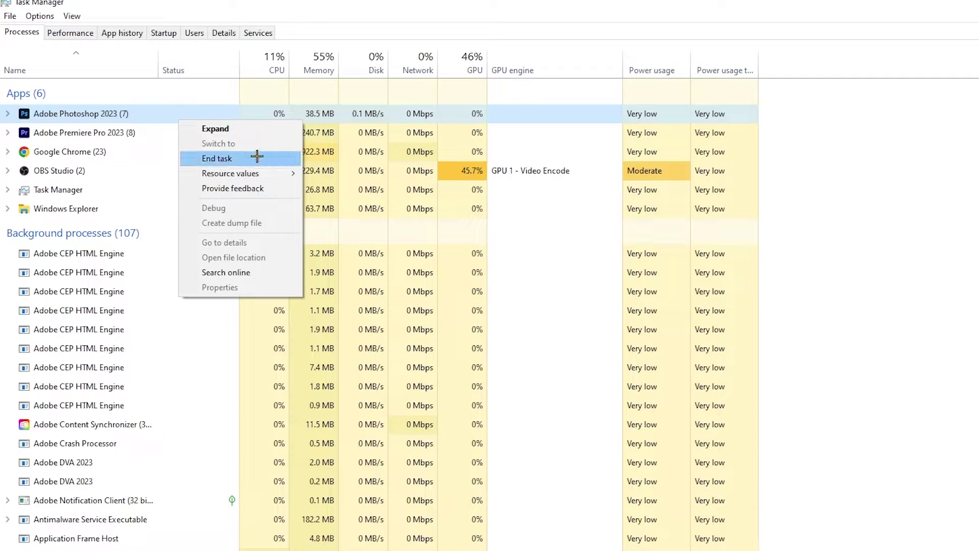
pyautogui.click(257, 156)
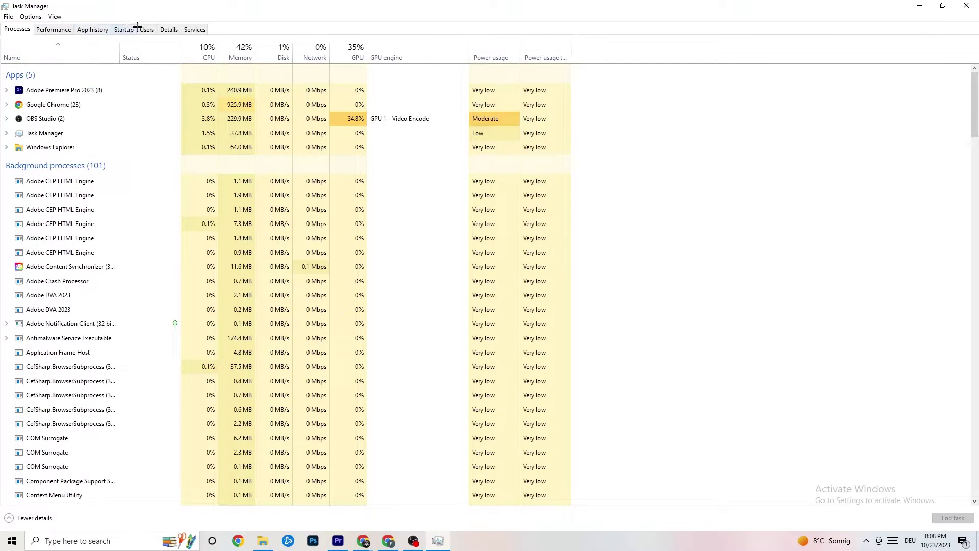
# Step: Check Adobe Premiere Pro's priority on the Details list without changing it, then view startup apps
pyautogui.click(172, 27)
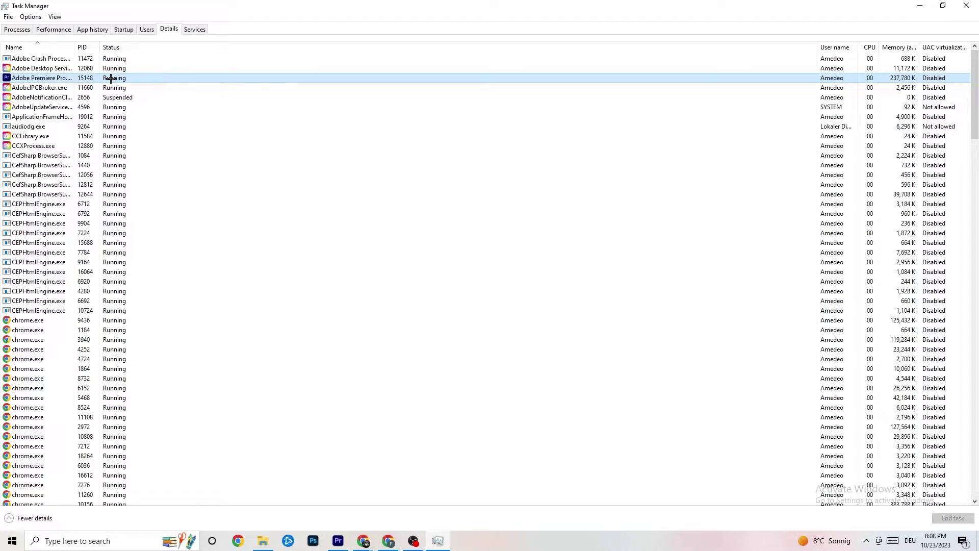
pyautogui.rightClick(111, 78)
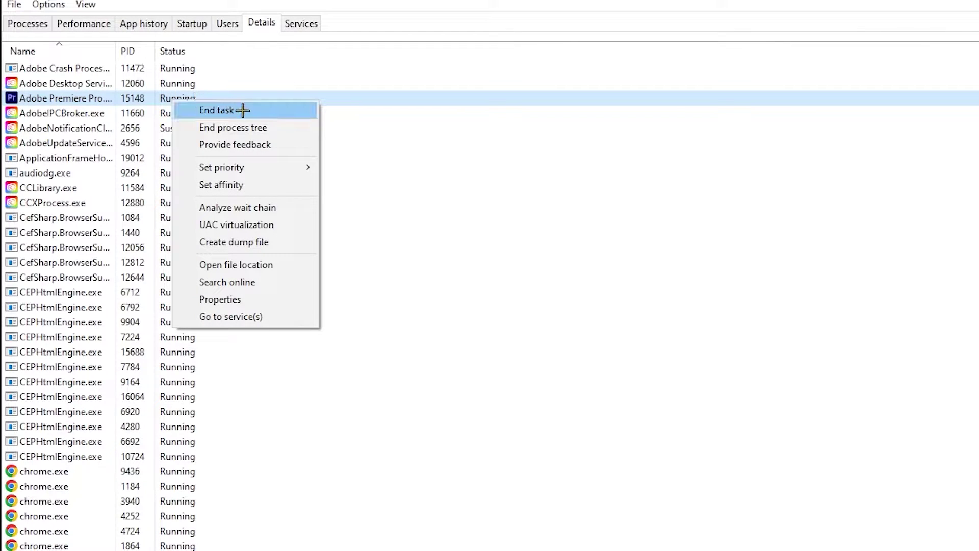
pyautogui.moveTo(265, 168)
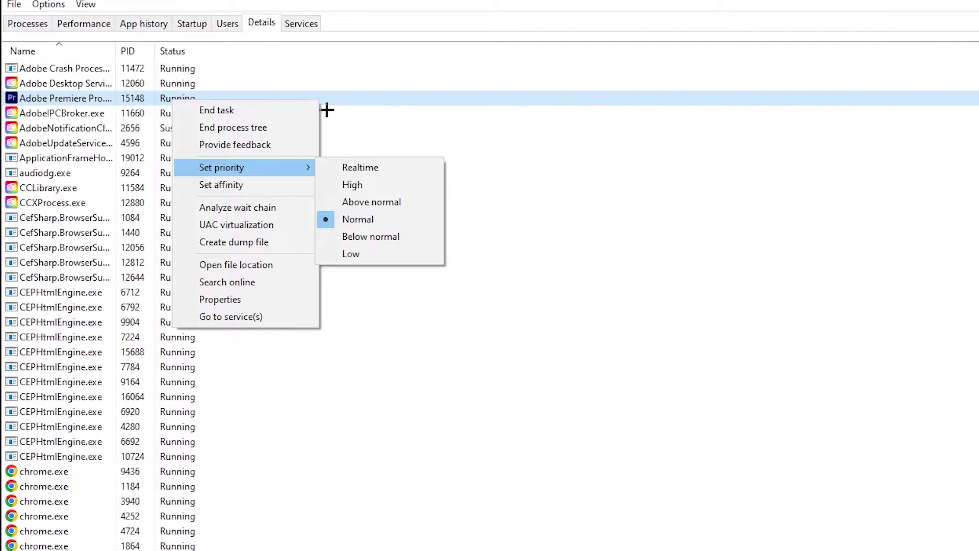
pyautogui.click(357, 68)
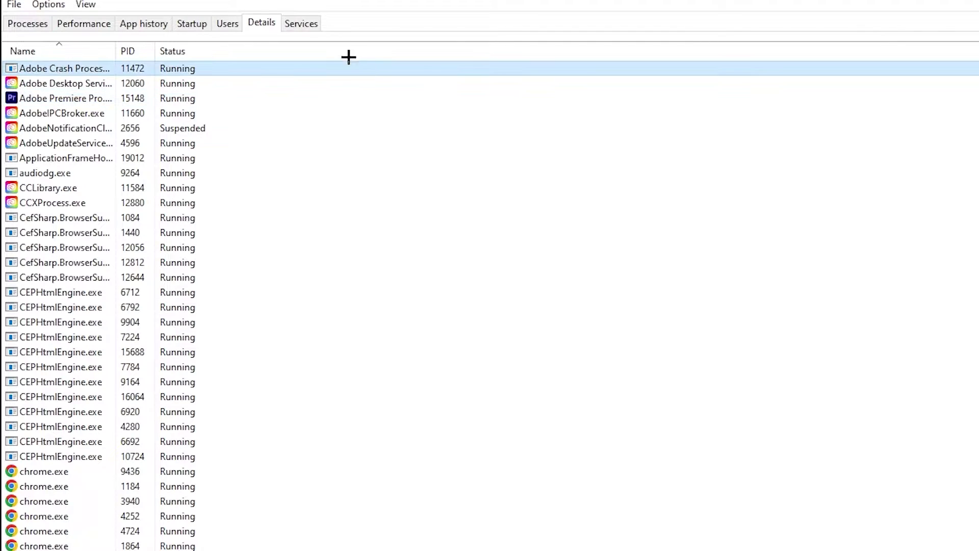
pyautogui.click(193, 23)
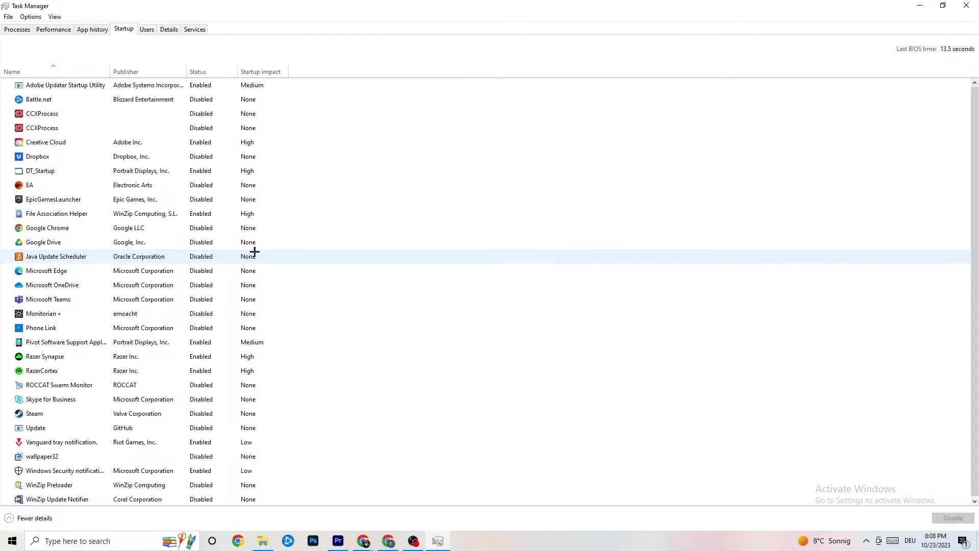
# Step: Leave the Adobe Updater Startup Utility entry enabled and close Task Manager
pyautogui.rightClick(210, 90)
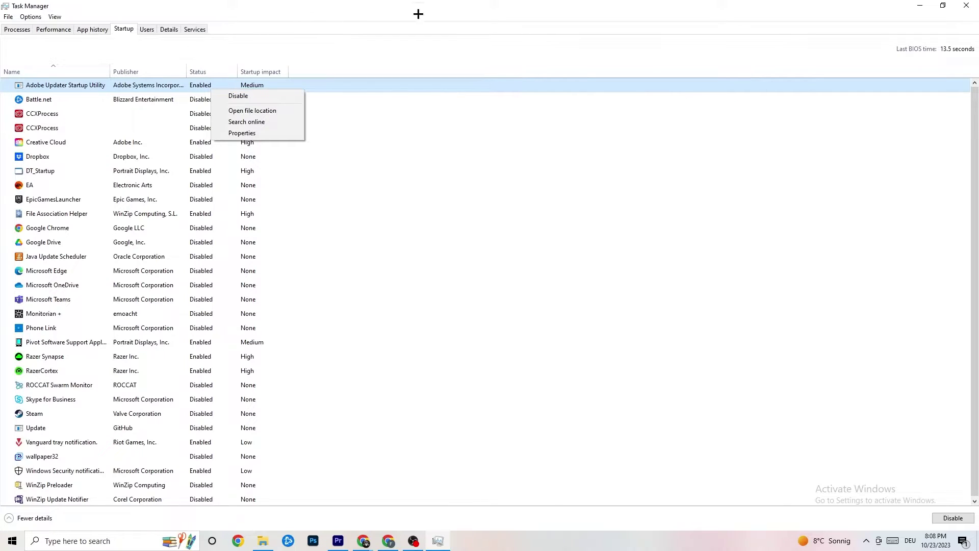
pyautogui.click(366, 3)
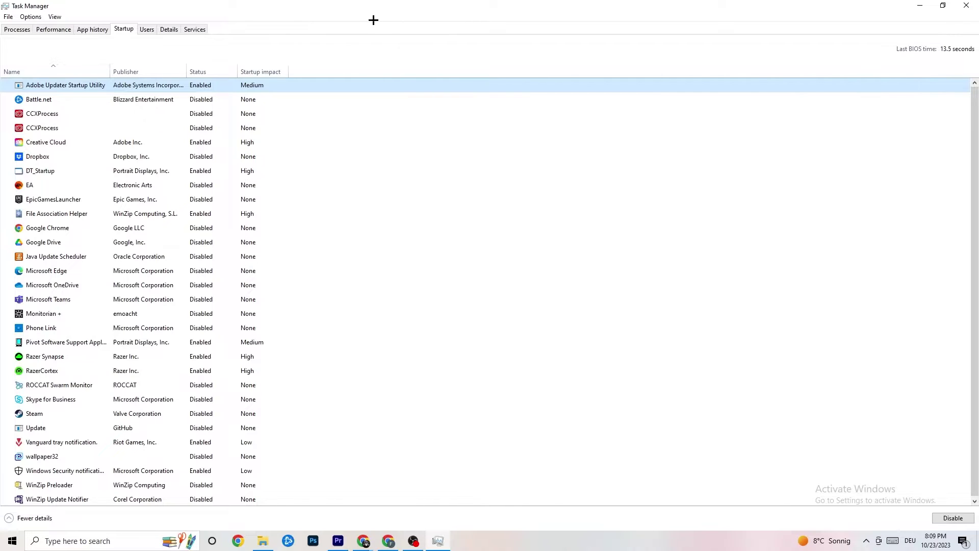
pyautogui.click(967, 5)
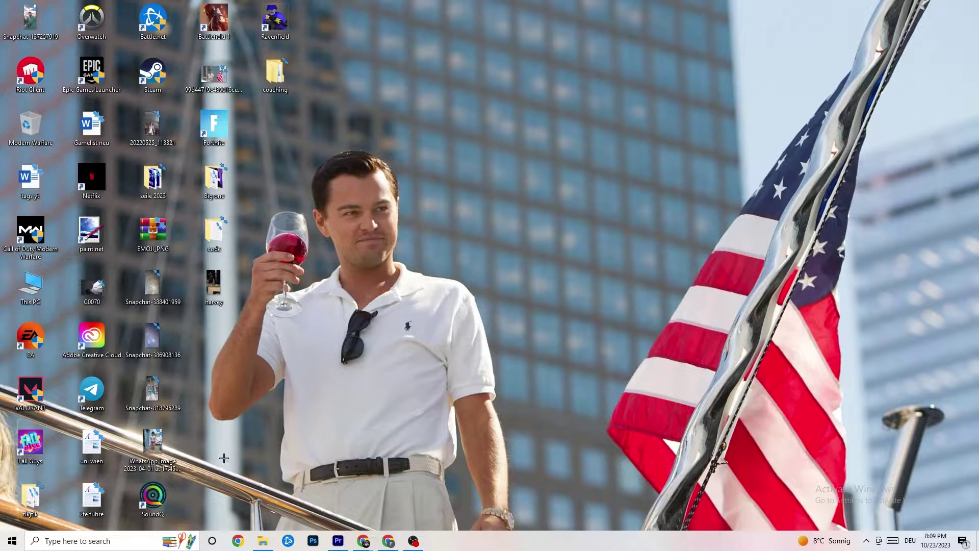
# Step: Open the System Display page in Windows Settings from the Start menu
pyautogui.click(12, 541)
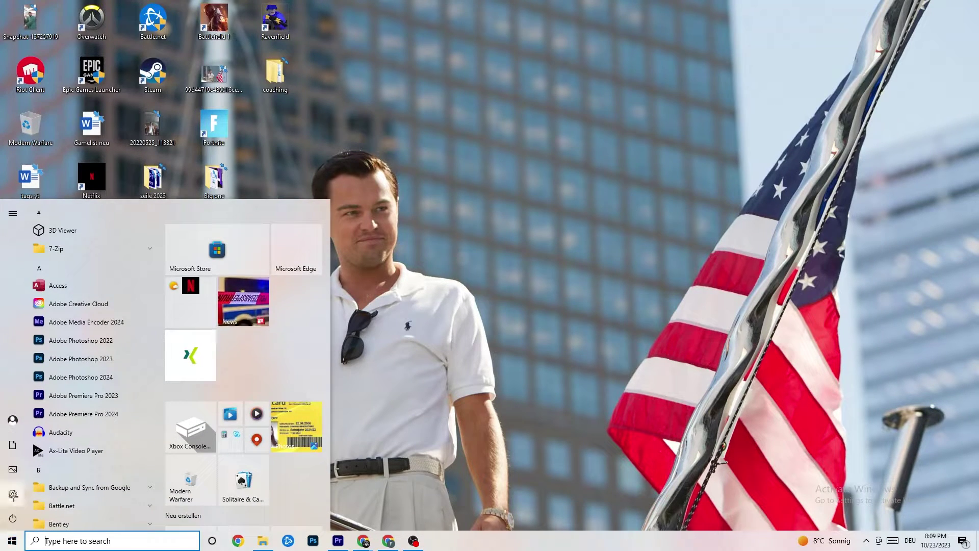
pyautogui.click(13, 498)
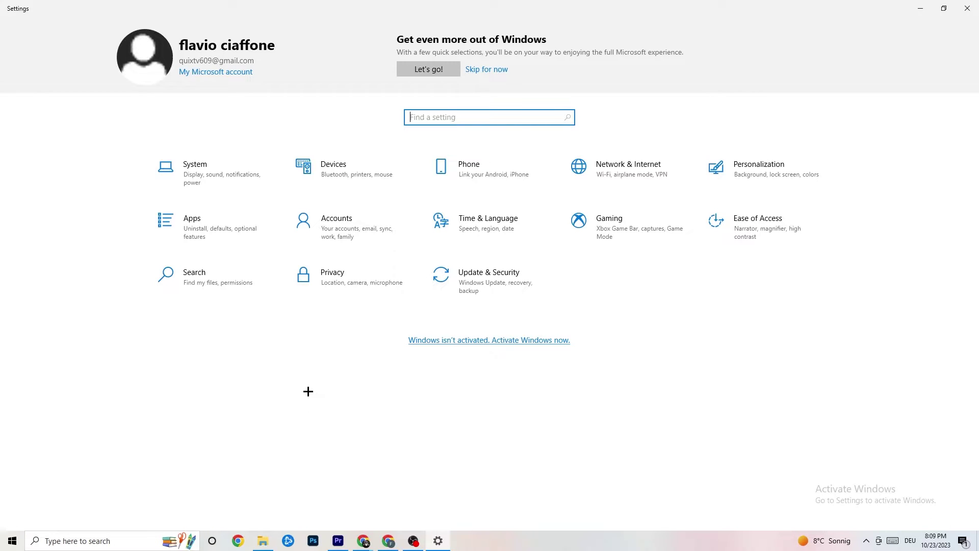
pyautogui.click(231, 176)
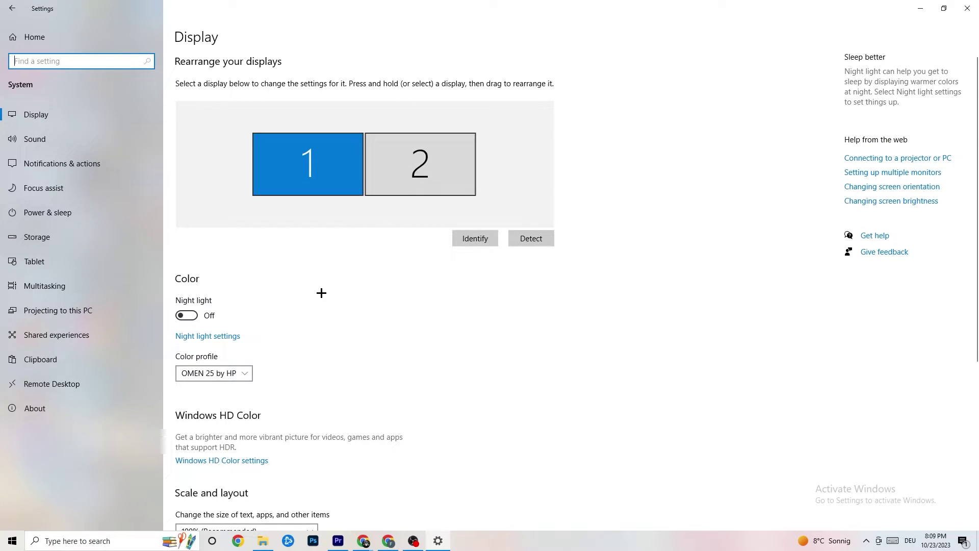
pyautogui.scroll(-5, 550, 191)
pyautogui.scroll(5, 551, 199)
pyautogui.scroll(-5, 403, 217)
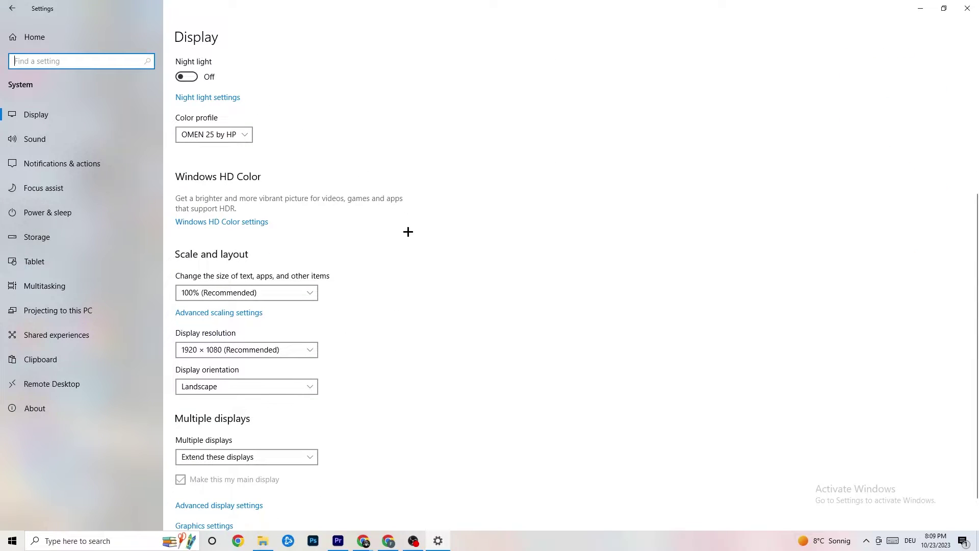
# Step: Keep text scaling at 100% and resolution at 1920 × 1080
pyautogui.click(308, 293)
pyautogui.click(250, 299)
pyautogui.click(251, 300)
pyautogui.click(464, 254)
pyautogui.click(293, 355)
pyautogui.click(433, 307)
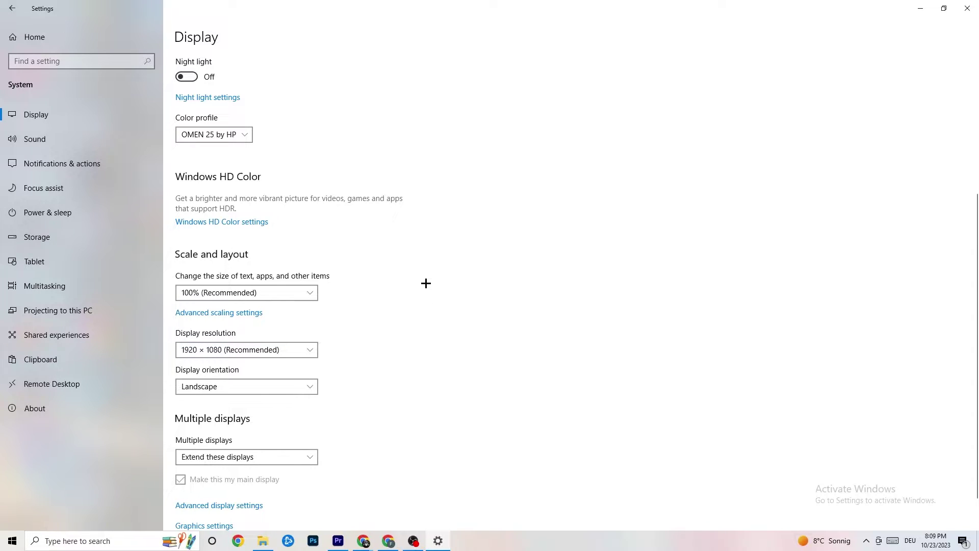
pyautogui.scroll(-1, 420, 297)
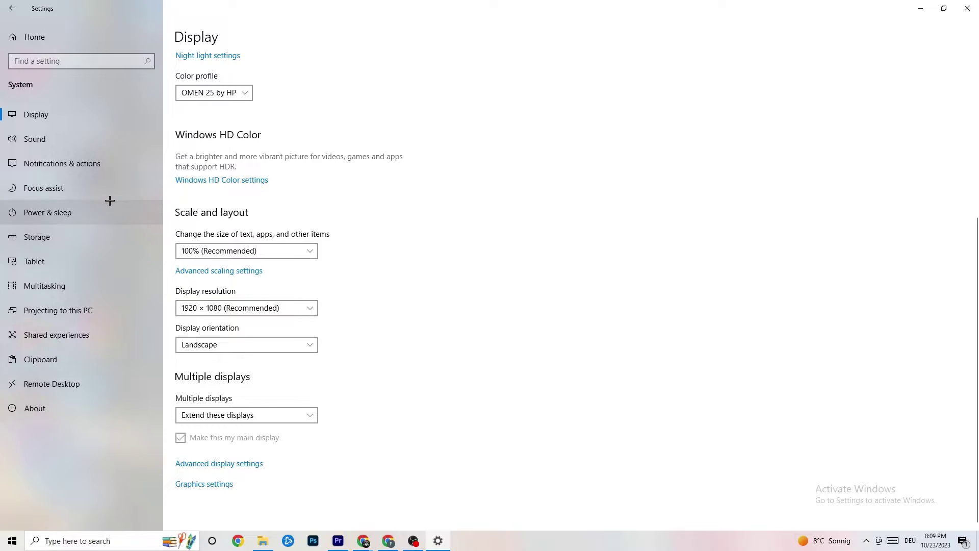
pyautogui.click(98, 212)
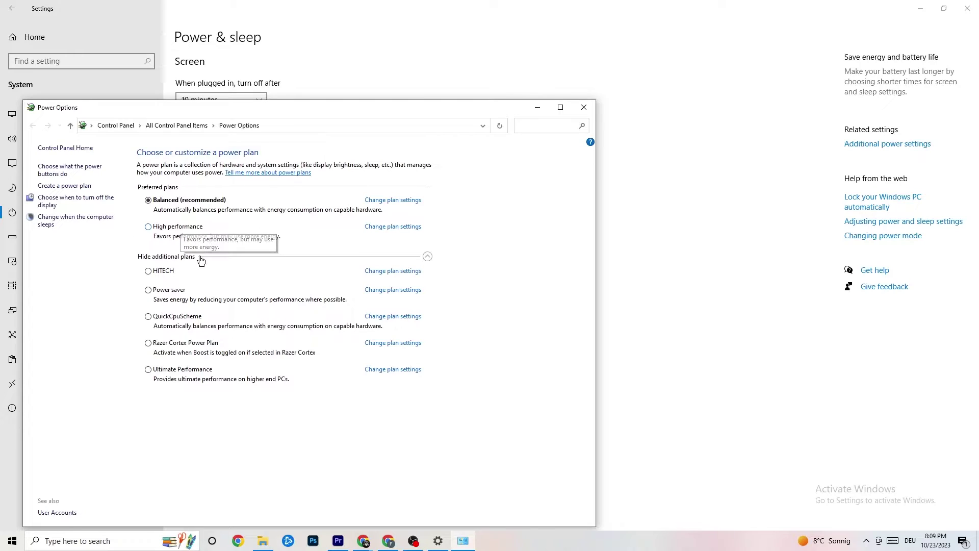
# Step: Close Power Options and view the Storage page, where System (C:) shows 114 GB used and 3.81 GB free
pyautogui.click(584, 108)
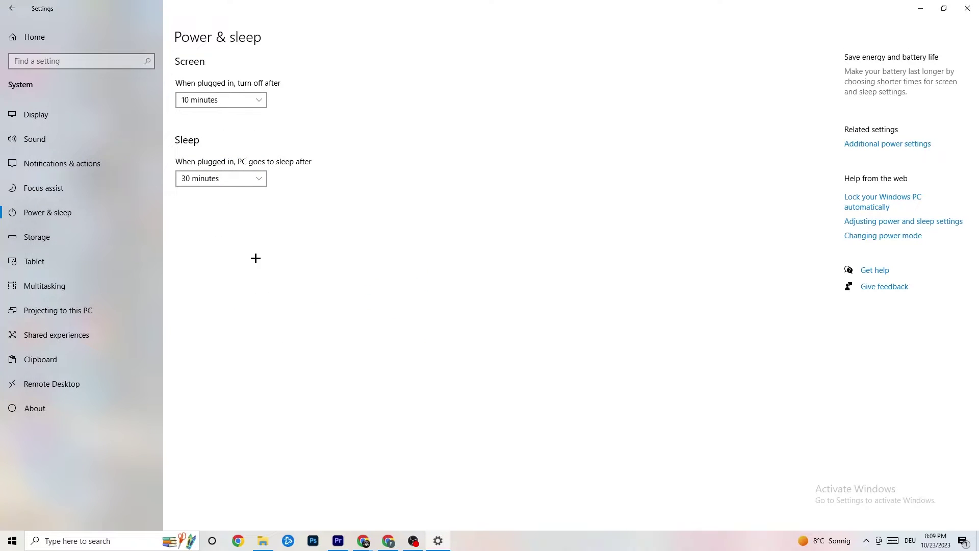
pyautogui.click(63, 245)
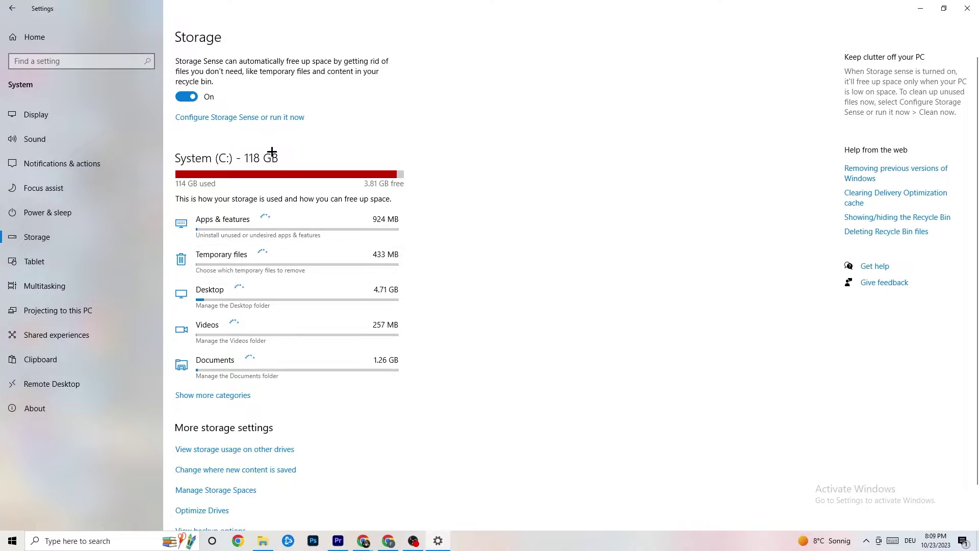
# Step: Leave Storage Sense running every week, then return to the Settings home page
pyautogui.click(275, 117)
pyautogui.click(123, 147)
pyautogui.click(305, 145)
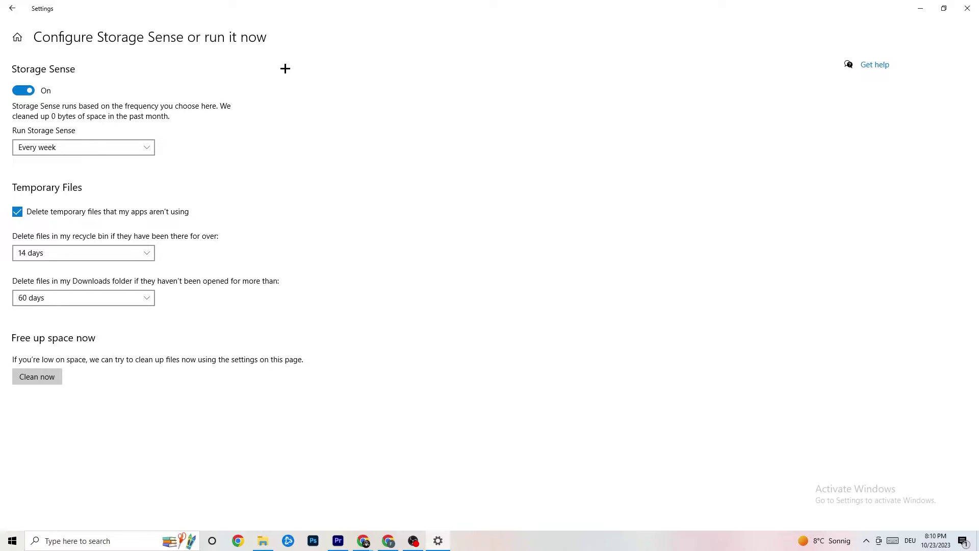
pyautogui.click(13, 9)
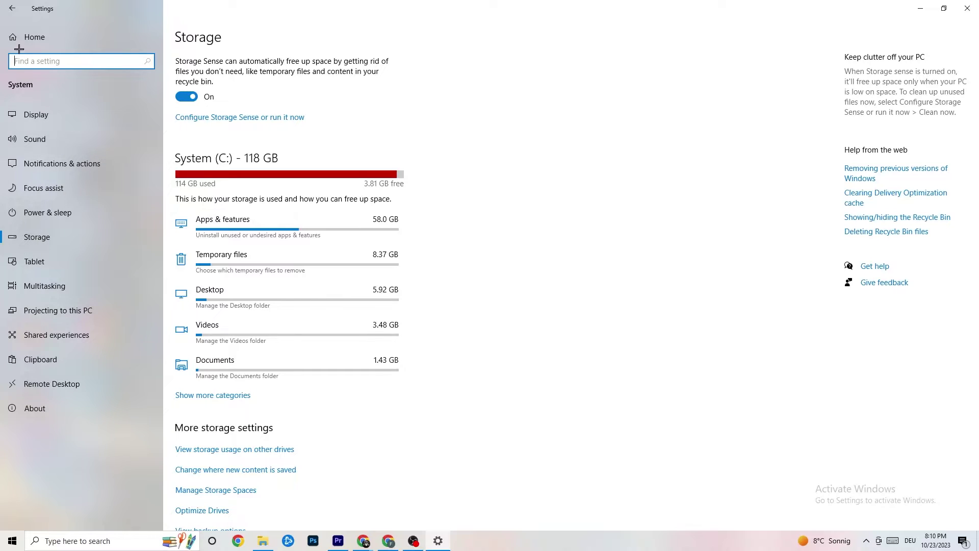
pyautogui.click(11, 8)
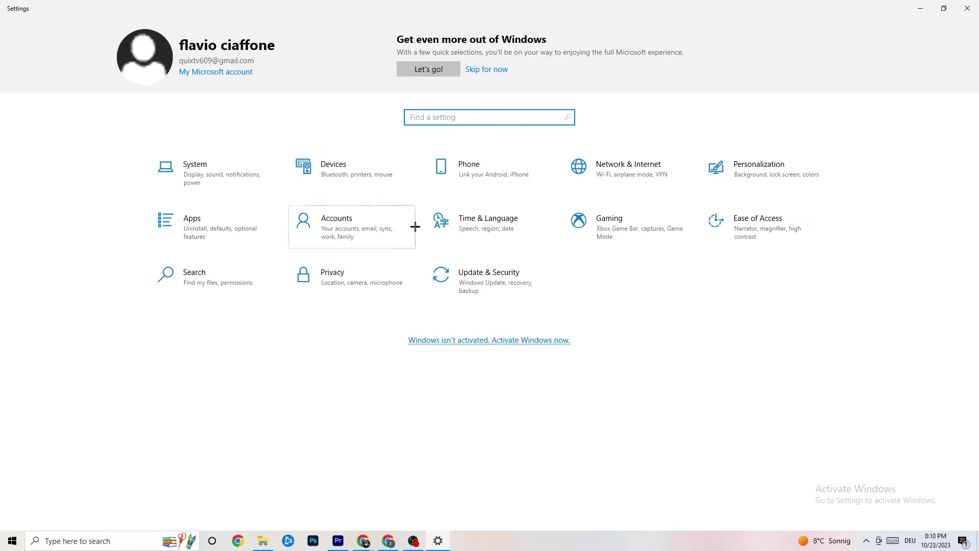
# Step: Check that Xbox Game Bar and background recording are off and Game Mode is on
pyautogui.click(612, 242)
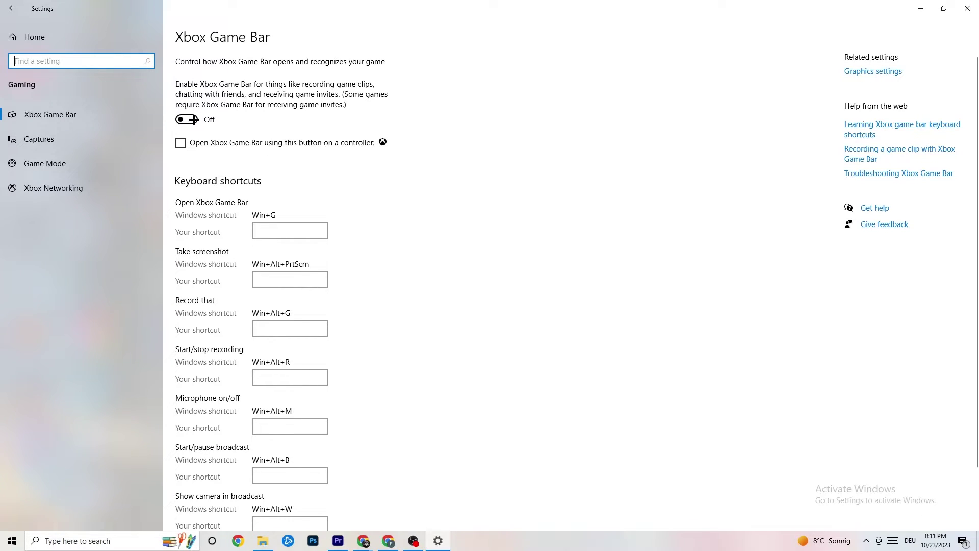
pyautogui.click(39, 139)
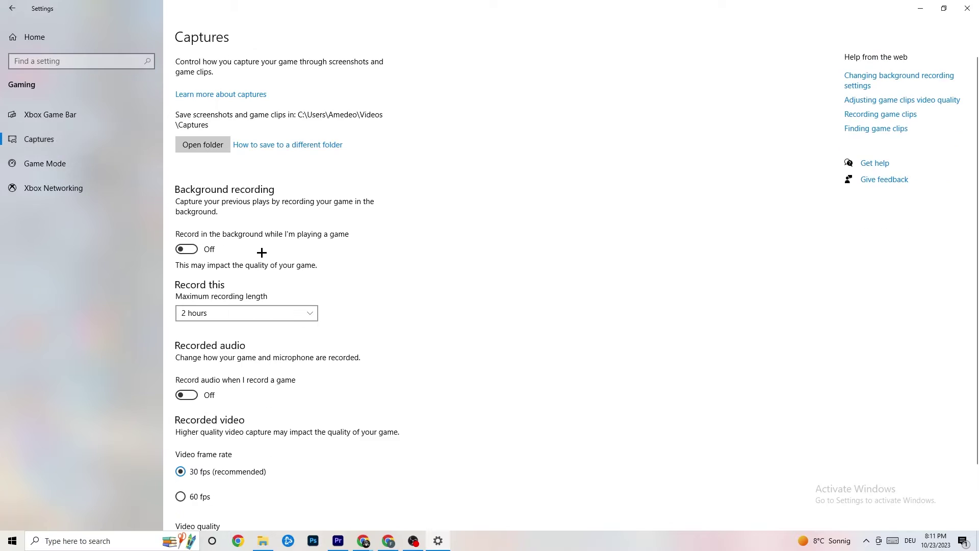
pyautogui.scroll(-3, 341, 214)
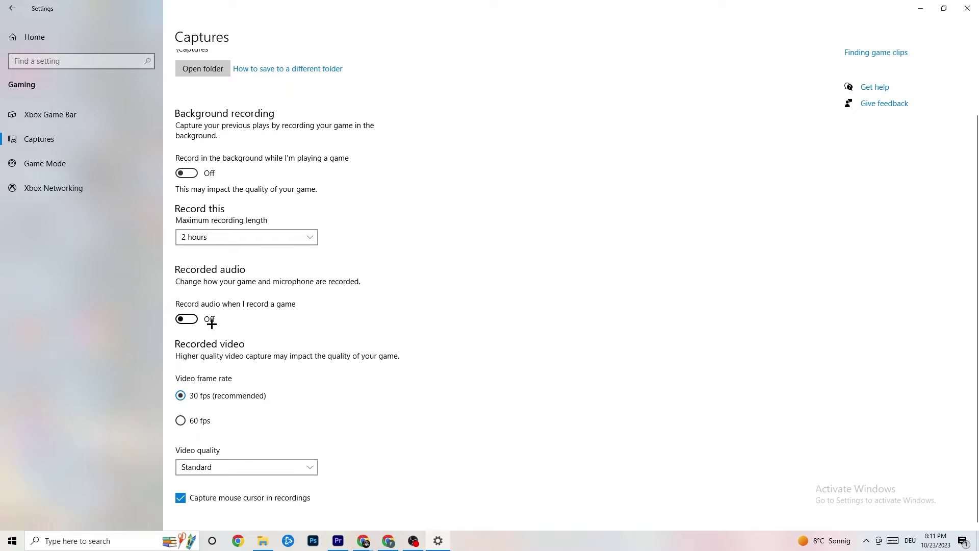
pyautogui.click(65, 162)
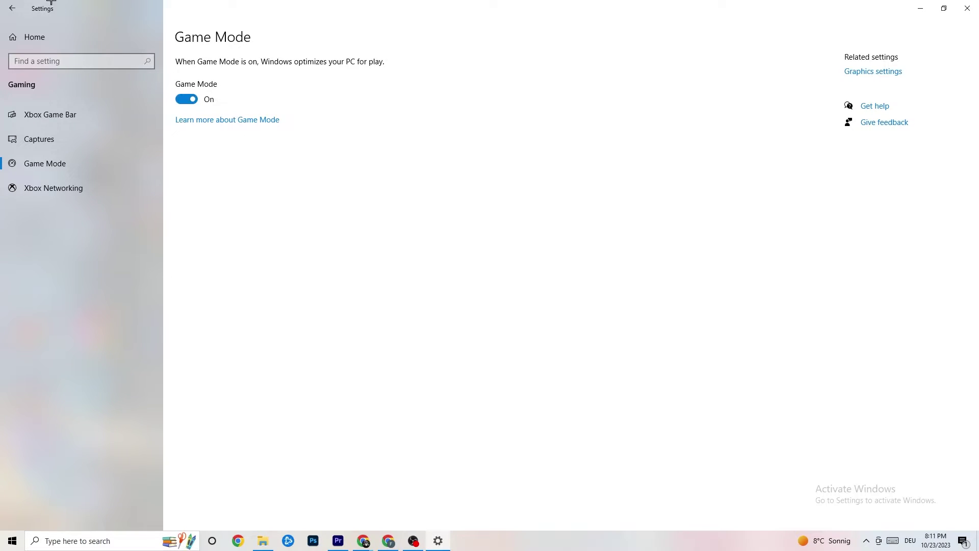
pyautogui.click(35, 37)
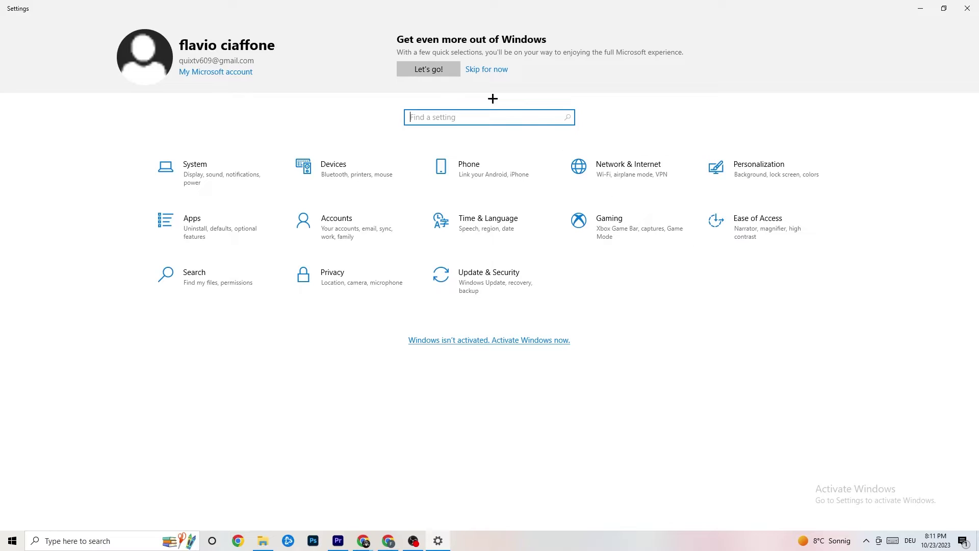
# Step: Confirm Windows Update is current, review the Troubleshoot page, then close Settings
pyautogui.click(497, 276)
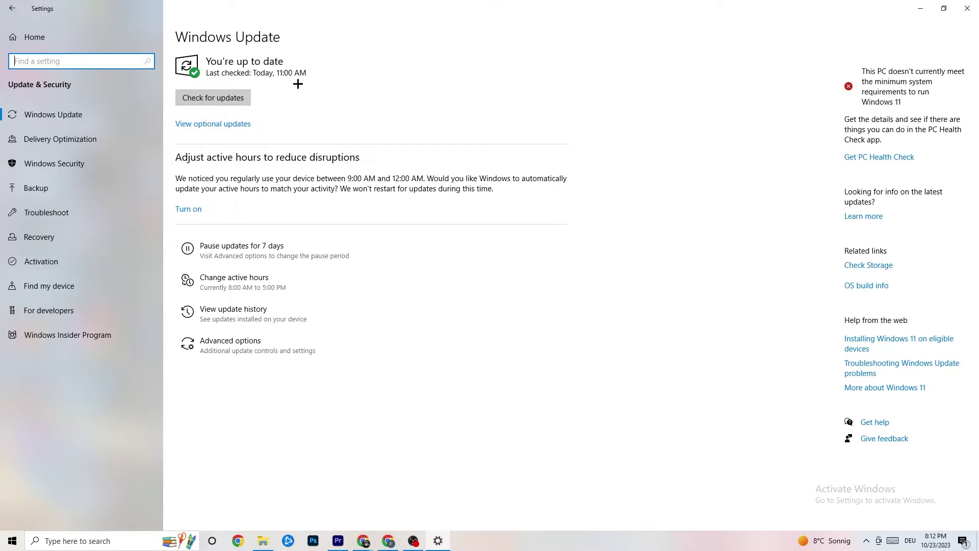
pyautogui.click(55, 204)
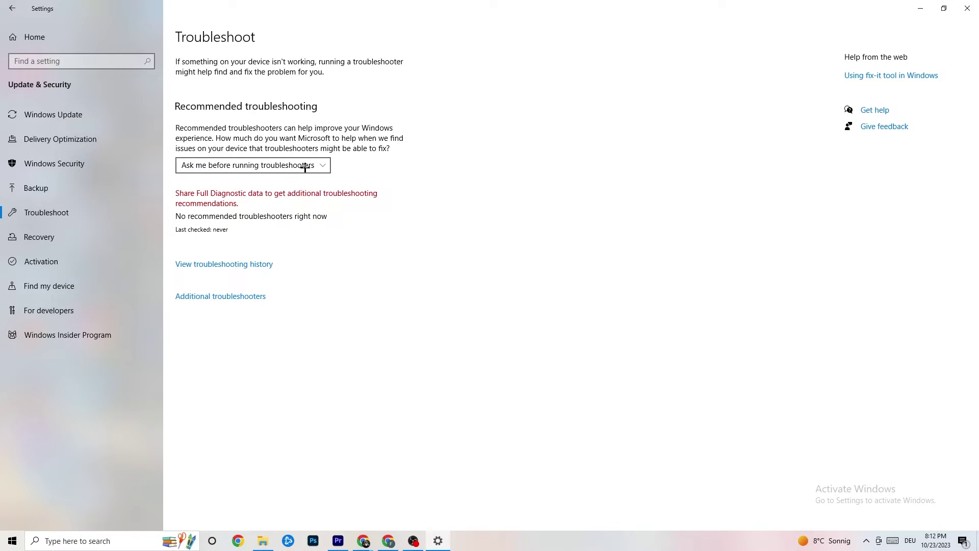
pyautogui.click(970, 4)
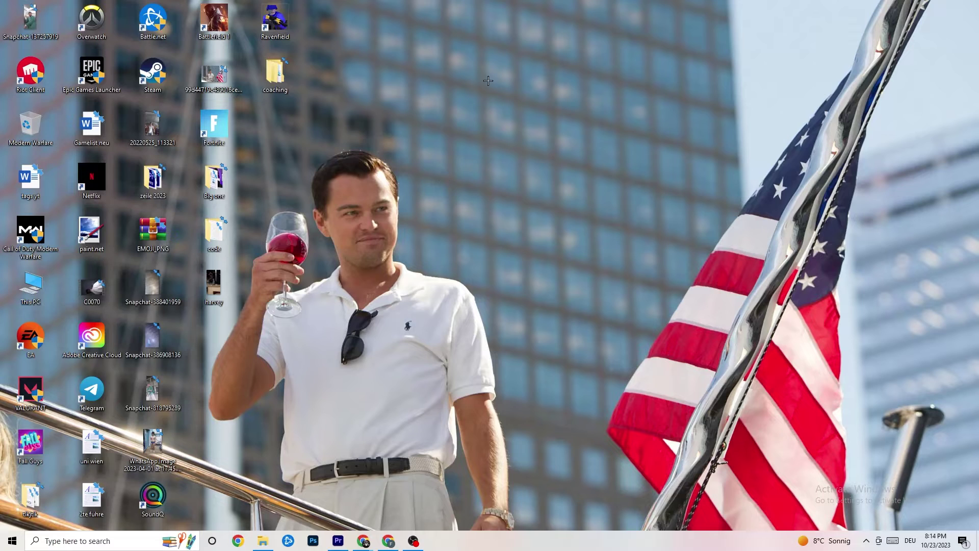
pyautogui.rightClick(438, 133)
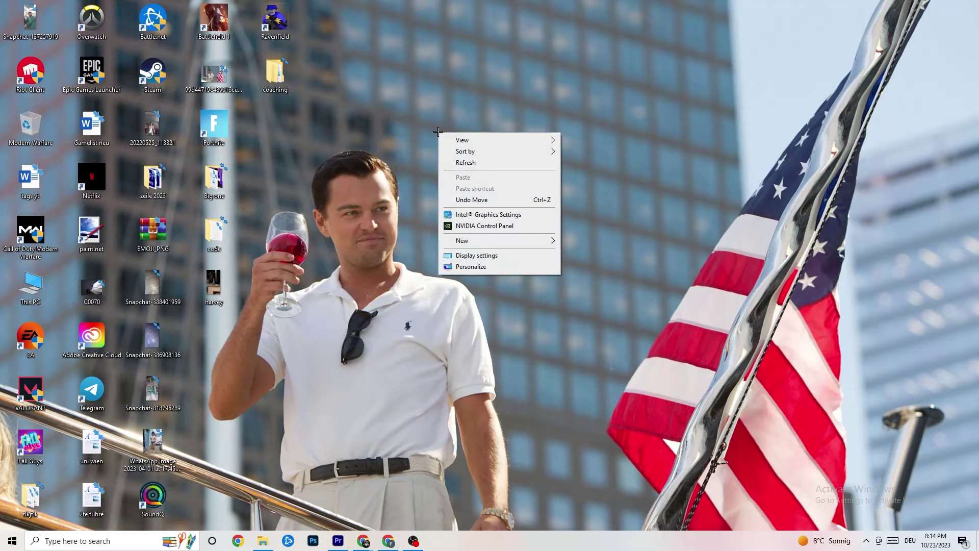
pyautogui.click(474, 228)
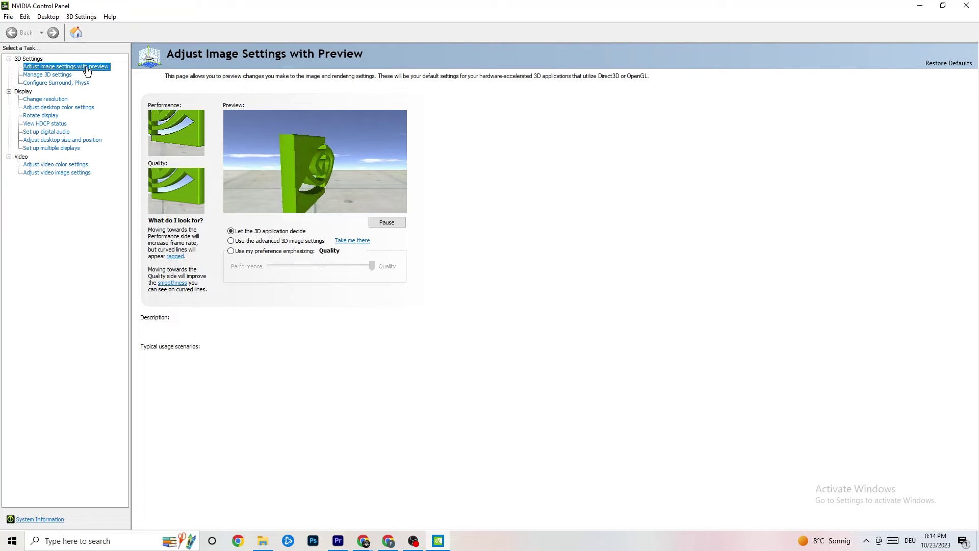
pyautogui.moveTo(263, 236)
pyautogui.moveTo(306, 251)
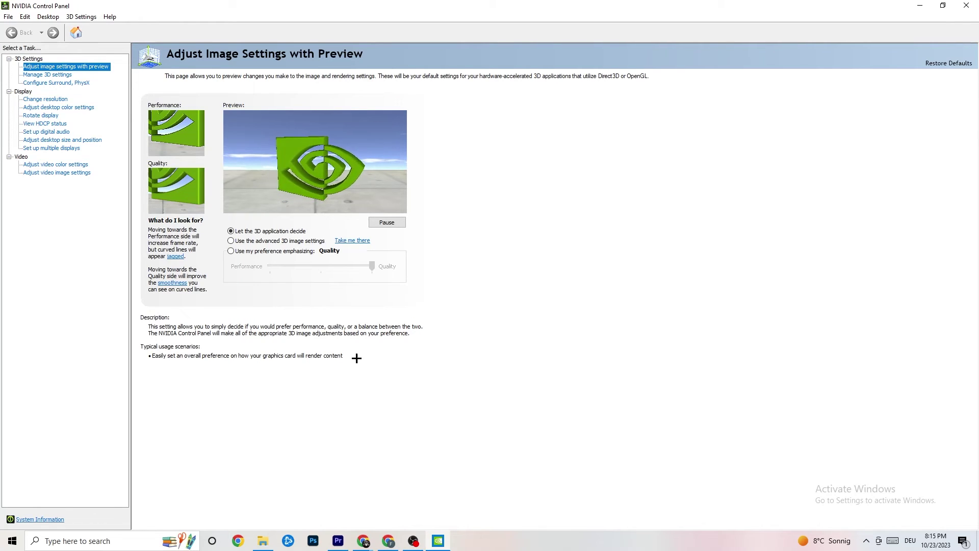
pyautogui.click(42, 101)
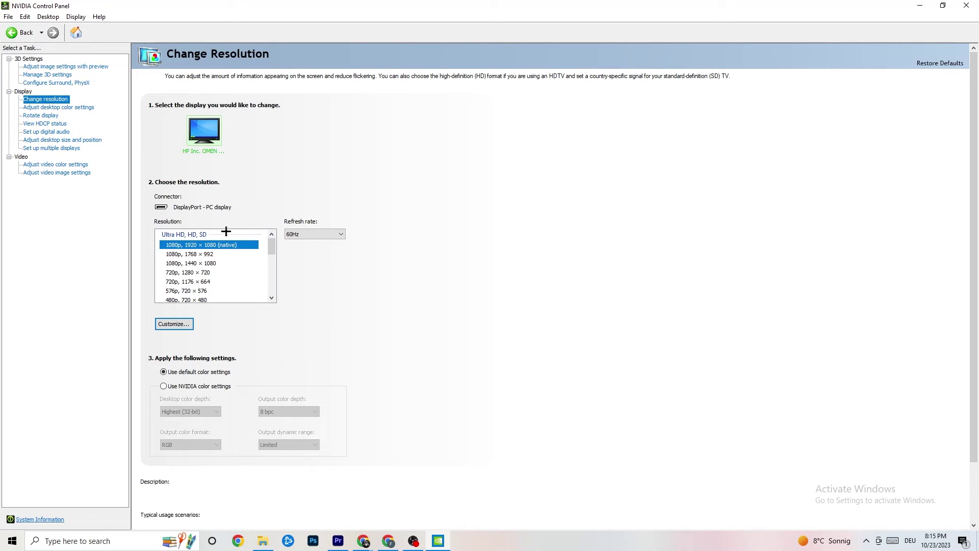
pyautogui.moveTo(235, 248)
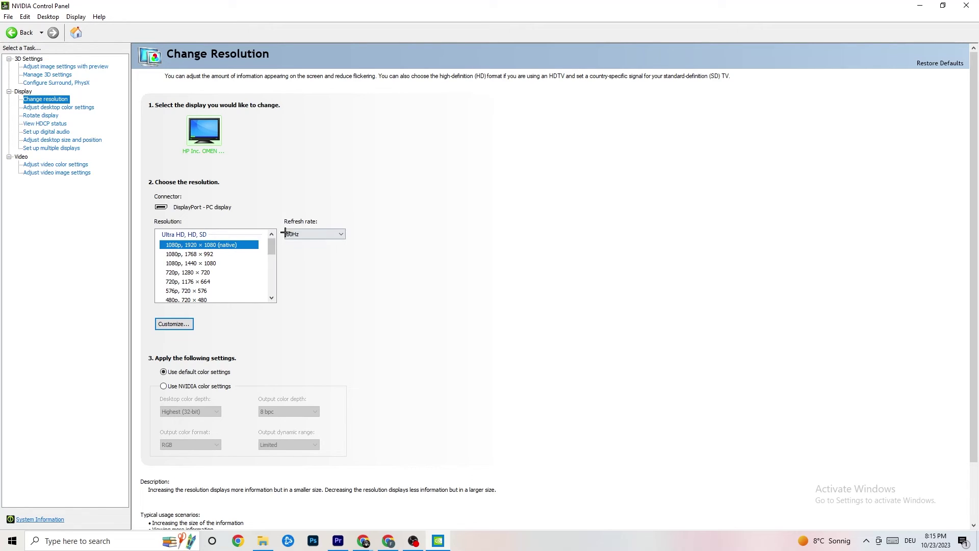
pyautogui.moveTo(271, 247); pyautogui.dragTo(271, 246)
pyautogui.hotkey('alt', 'F4')
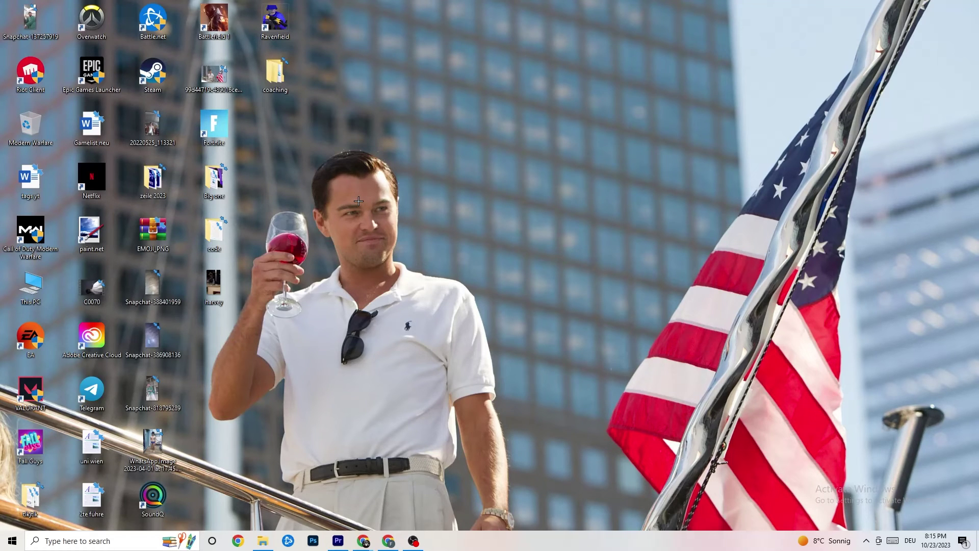